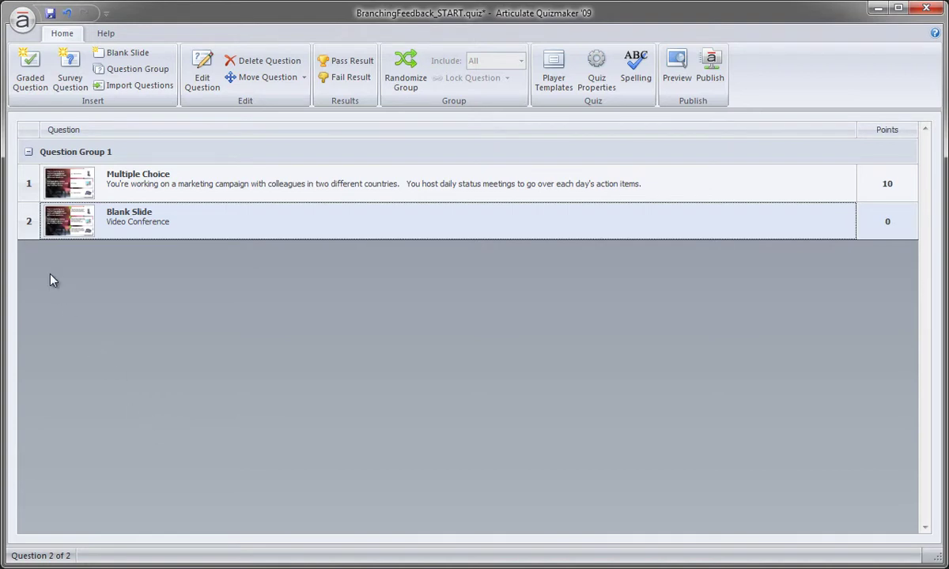
# - Duplicate the Video Conference blank slide twice in Question Group 1
pyautogui.rightClick(83, 228)
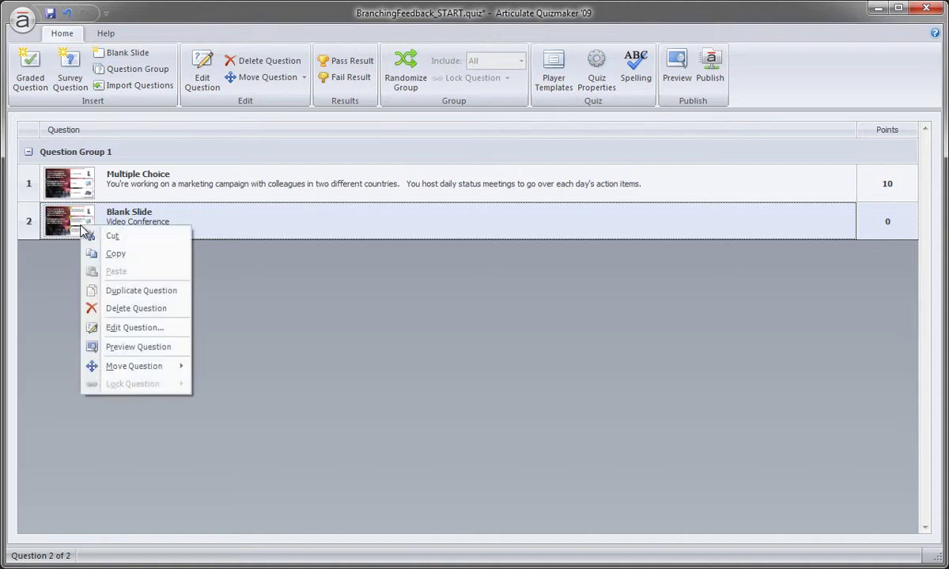
pyautogui.click(158, 298)
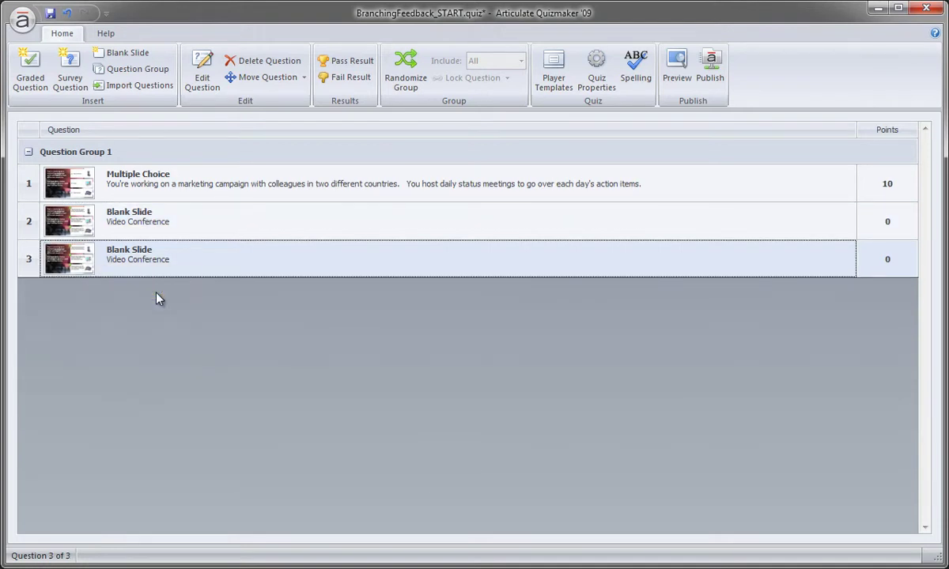
pyautogui.rightClick(81, 257)
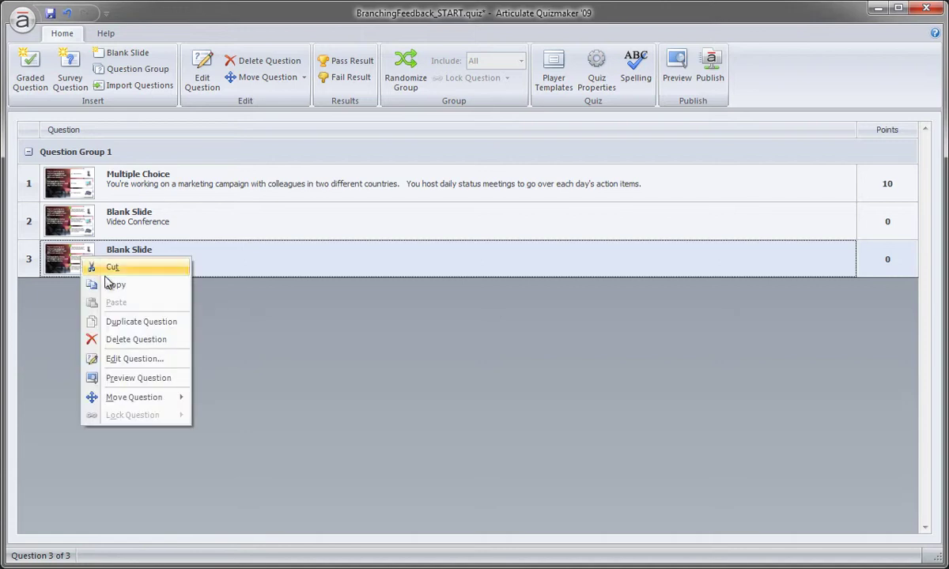
pyautogui.click(177, 322)
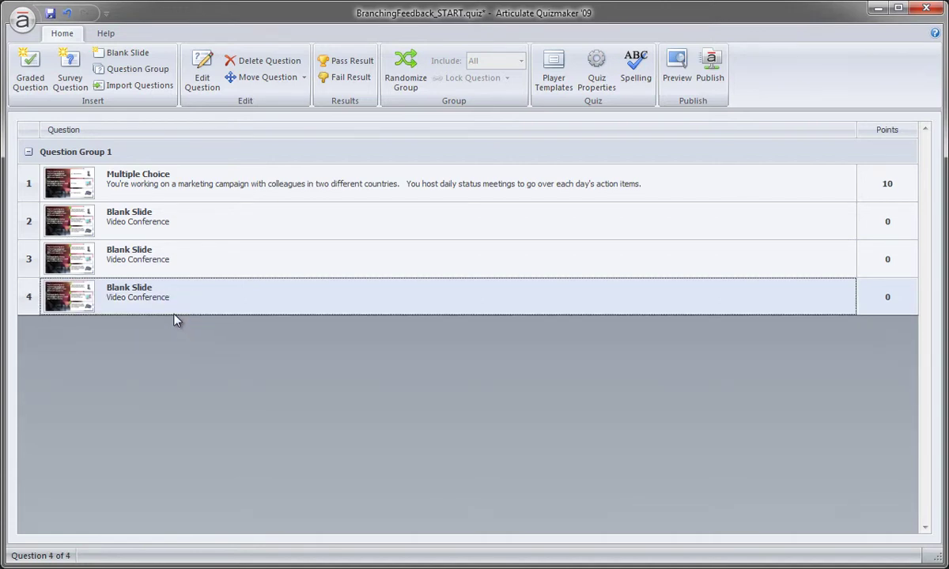
# - Open the third slide for editing and change its title to "Skype"
pyautogui.click(127, 229)
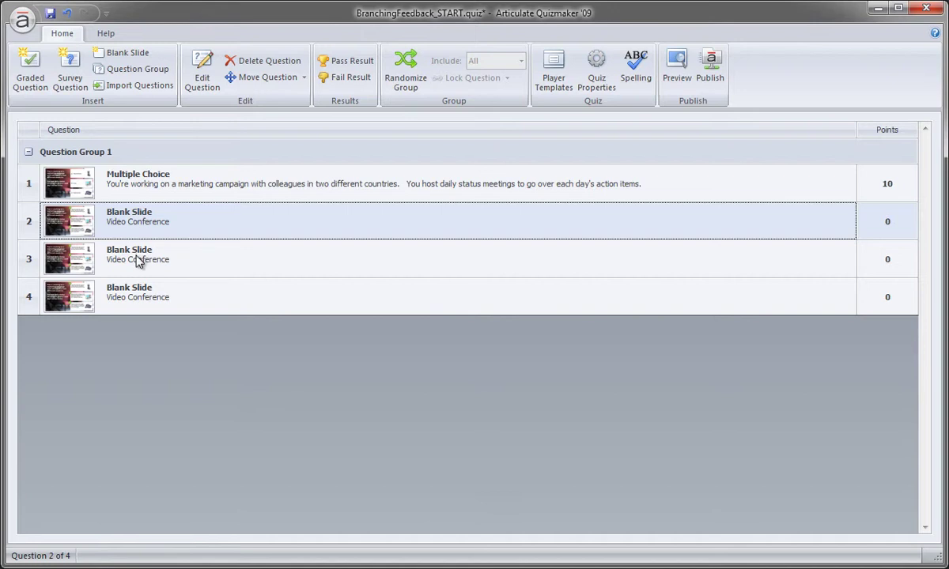
pyautogui.click(77, 264)
pyautogui.doubleClick(77, 265)
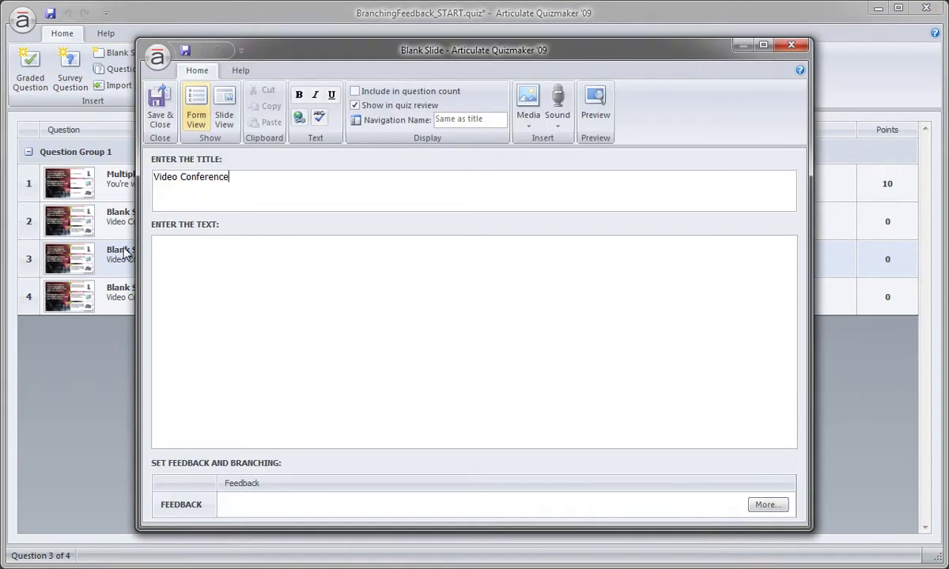
pyautogui.moveTo(231, 176); pyautogui.dragTo(150, 176)
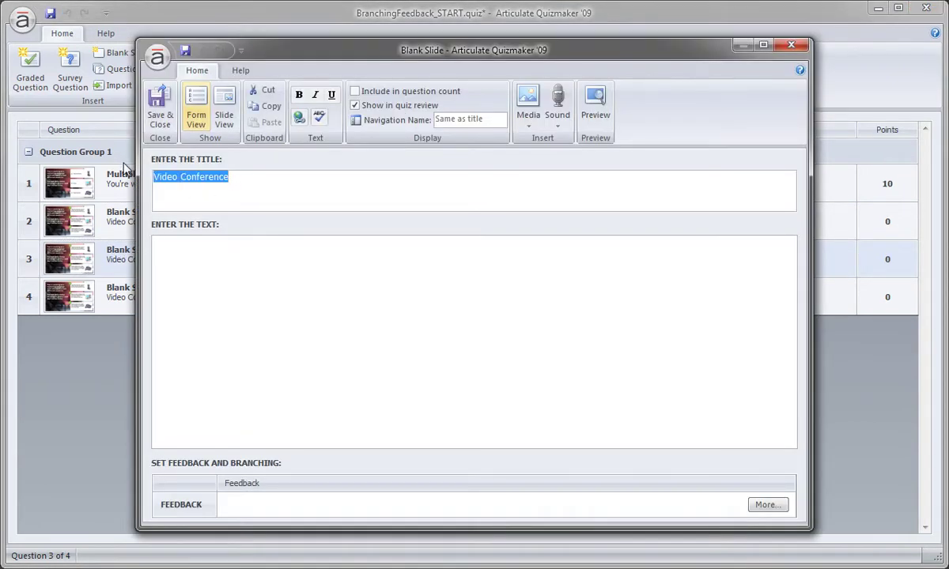
pyautogui.write('Skype')
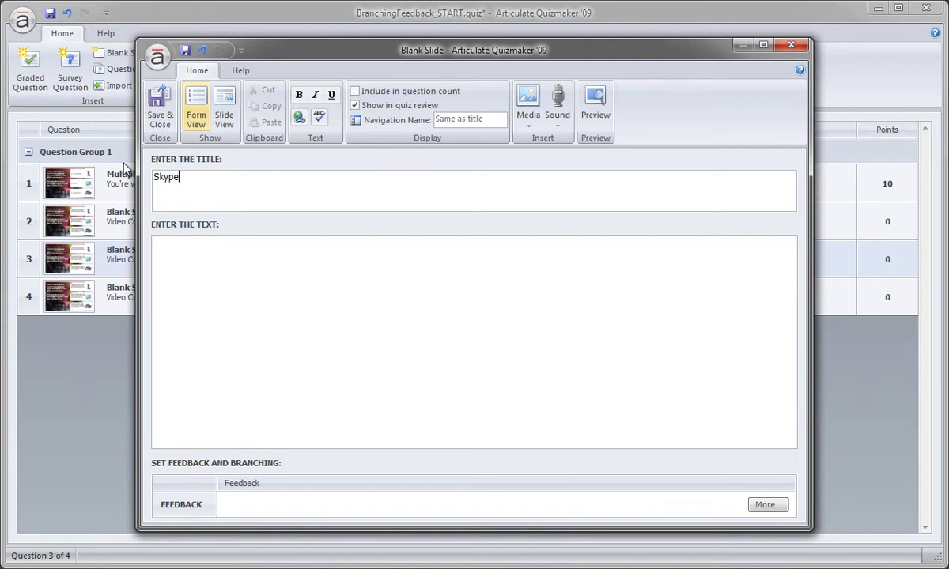
# - In the slide layout, delete the green check marks beside the video conferencing and teleconferencing answers, keeping the Skype one
pyautogui.click(223, 111)
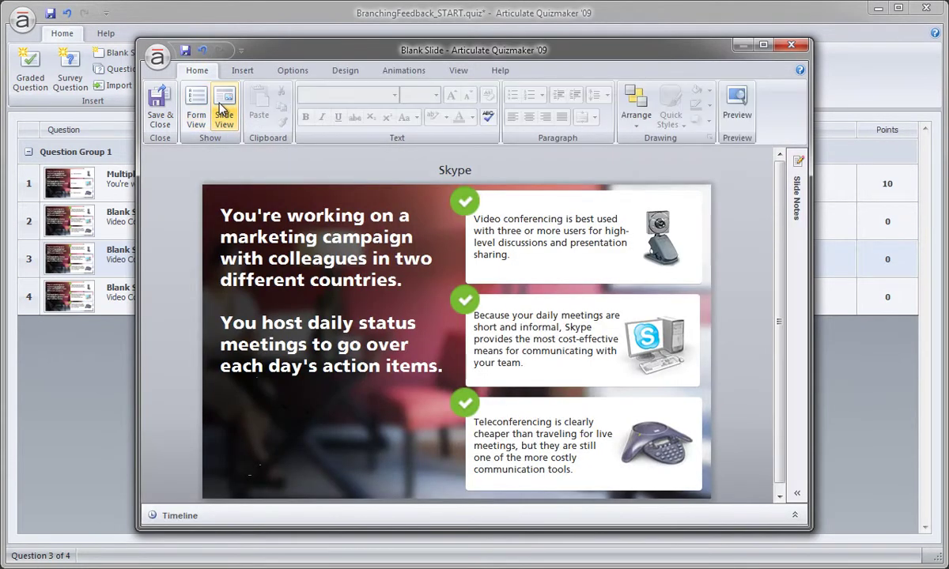
pyautogui.click(440, 172)
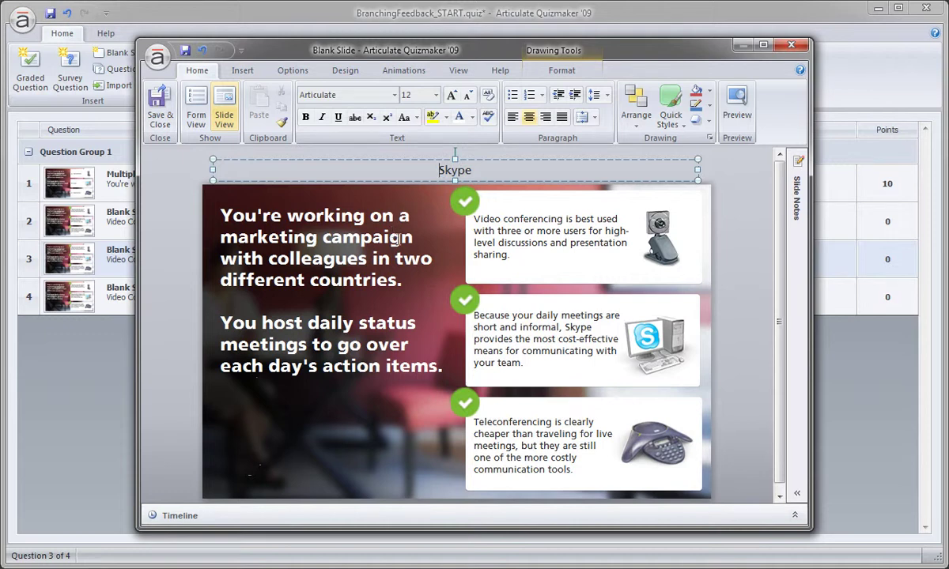
pyautogui.click(625, 273)
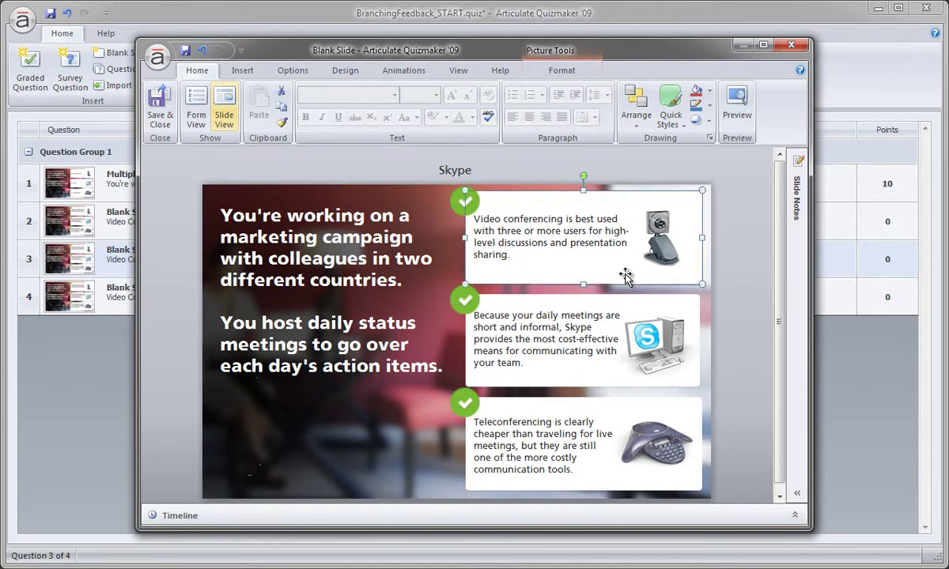
pyautogui.click(655, 411)
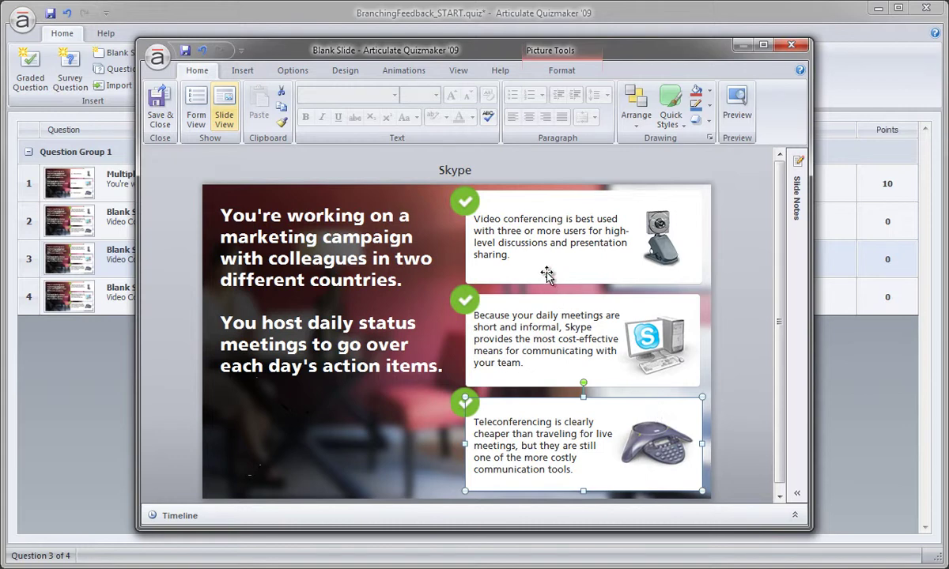
pyautogui.click(465, 201)
pyautogui.press('Delete')
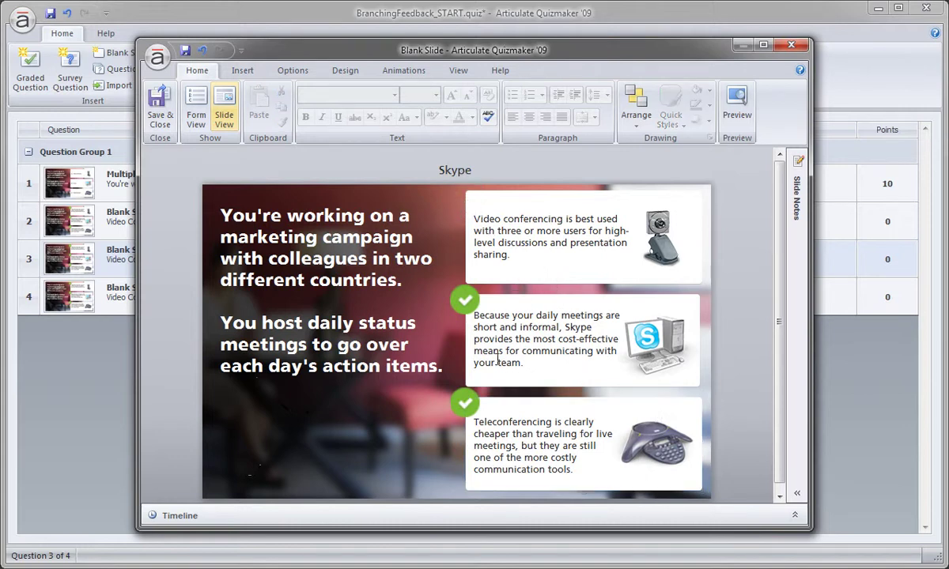
pyautogui.click(465, 401)
pyautogui.press('Delete')
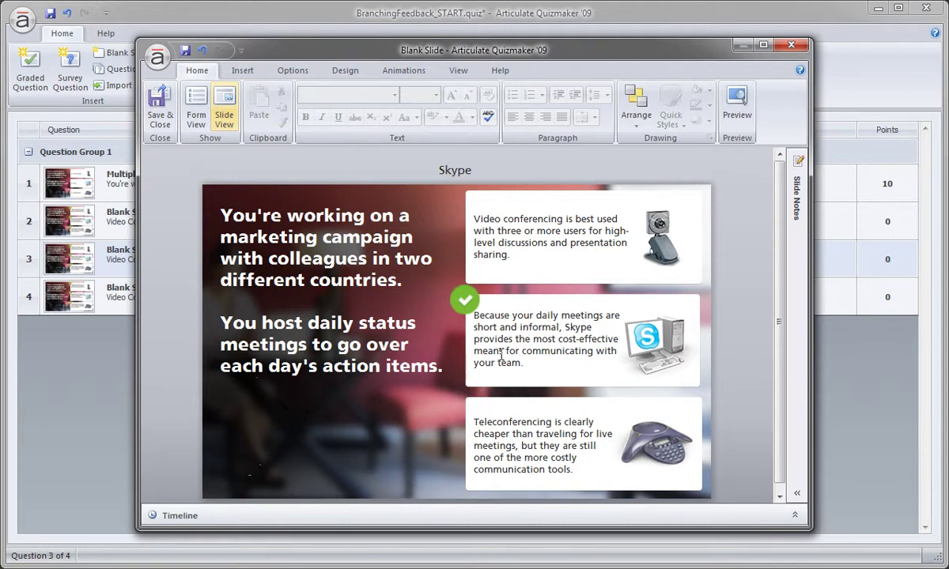
# - Set the transparency of the video conferencing answer's picture to 75% on the Skype slide
pyautogui.rightClick(521, 281)
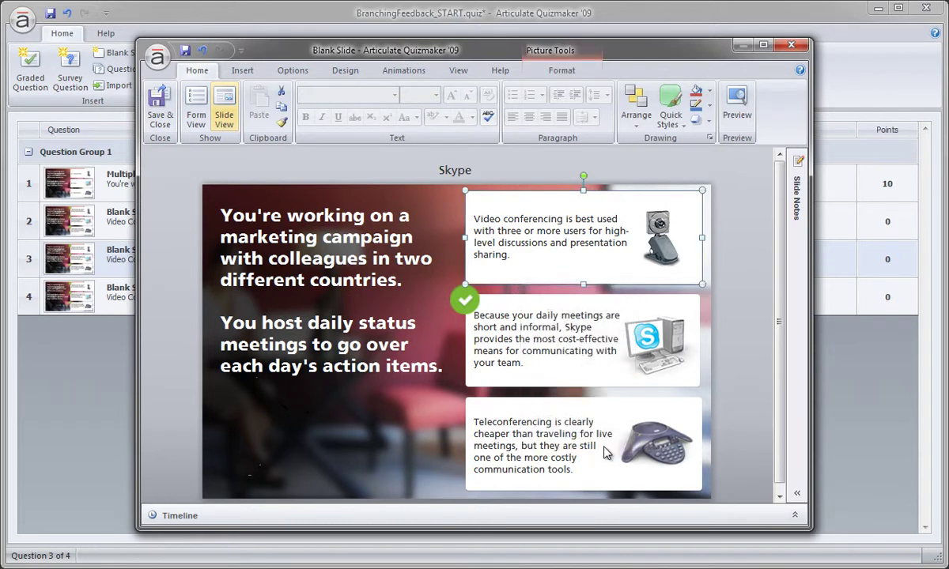
pyautogui.click(575, 446)
pyautogui.doubleClick(600, 284)
pyautogui.write('75')
pyautogui.press('Tab')
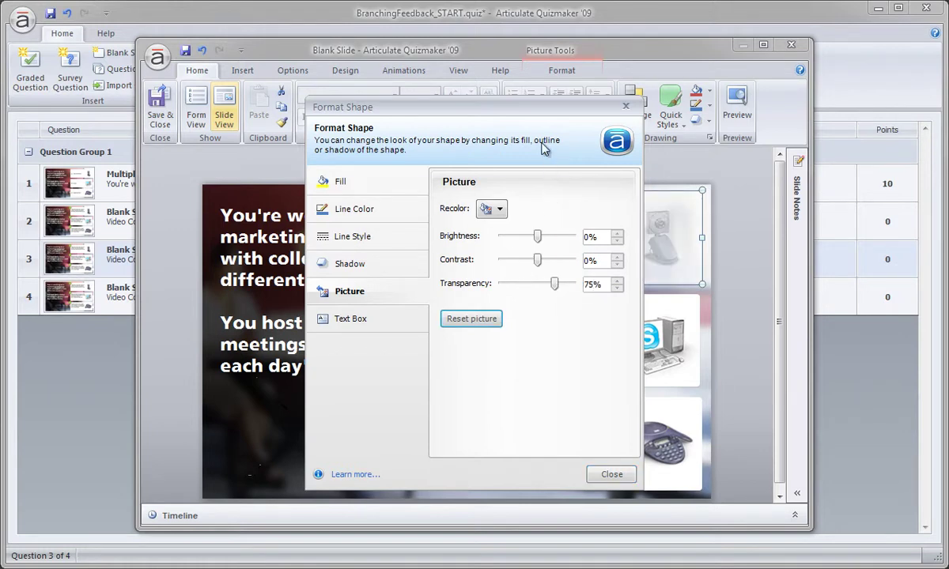
pyautogui.moveTo(494, 115); pyautogui.dragTo(280, 115)
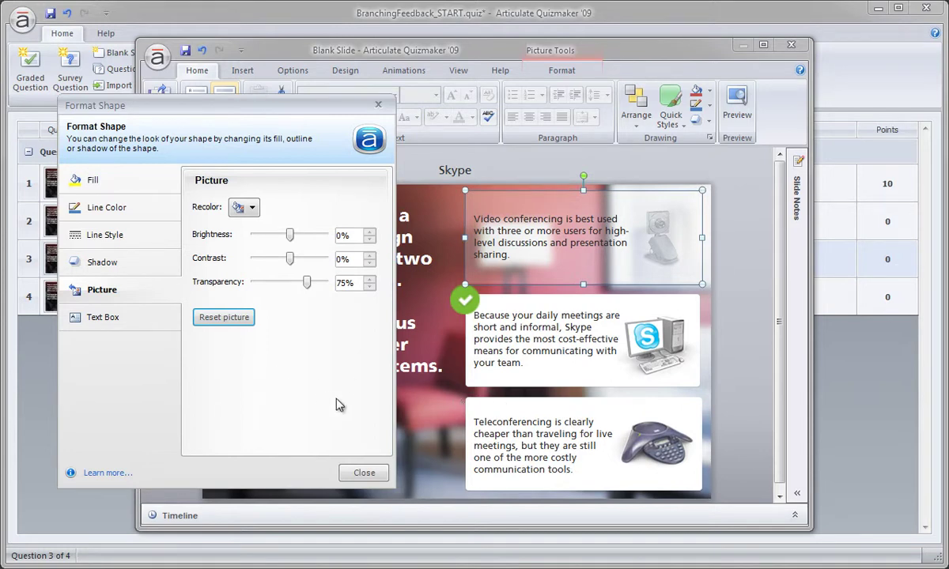
# - Set the teleconferencing answer's picture to 75% transparency, then save and close the Skype slide
pyautogui.click(470, 403)
pyautogui.doubleClick(346, 282)
pyautogui.write('75')
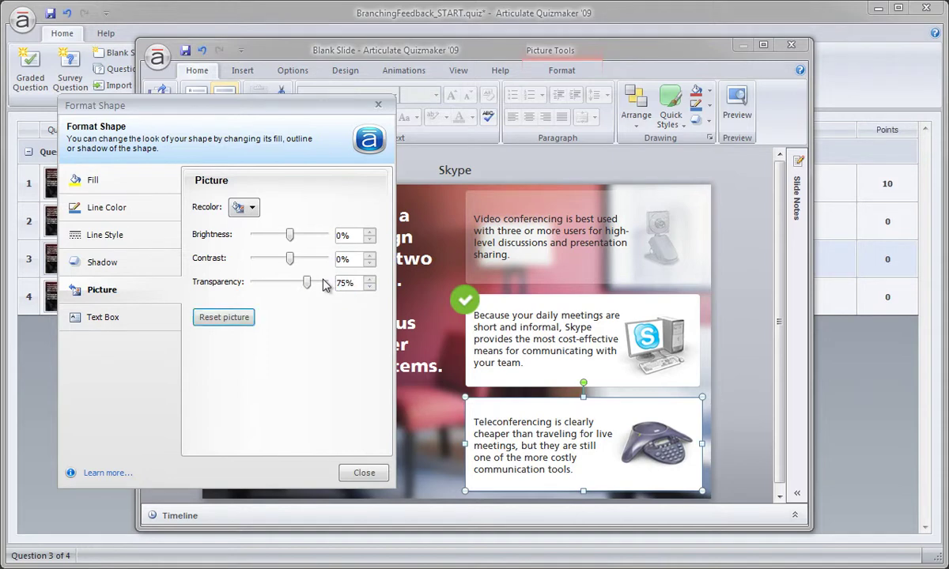
pyautogui.press('Tab')
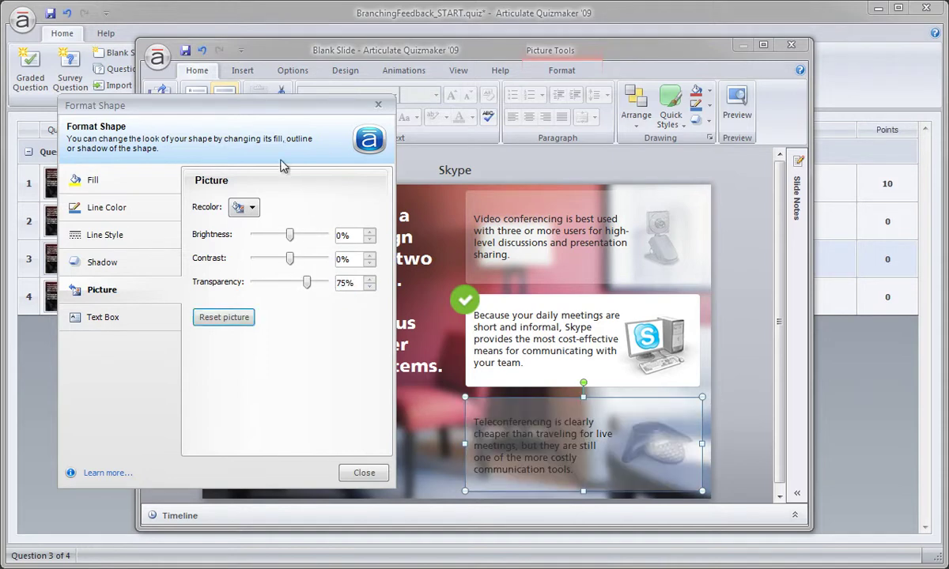
pyautogui.moveTo(249, 106); pyautogui.dragTo(164, 119)
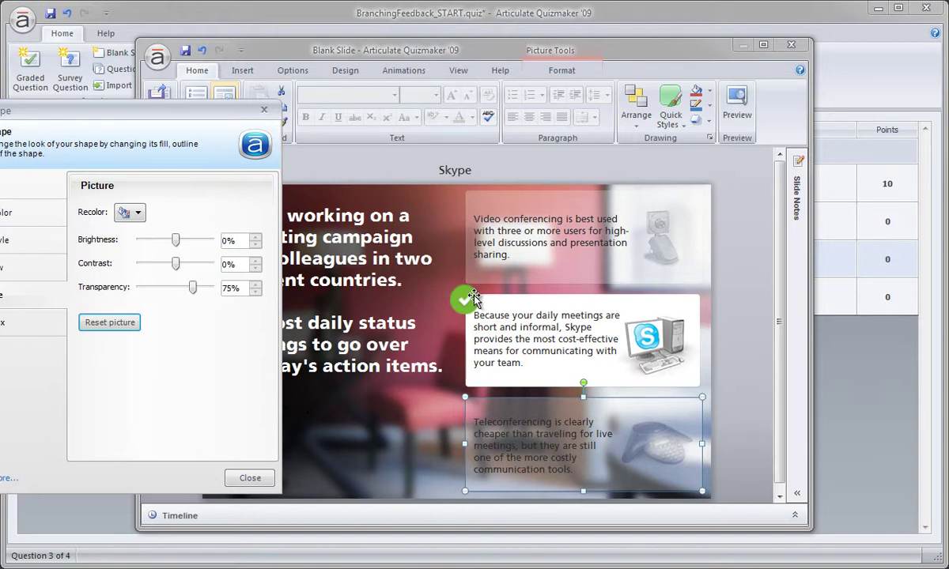
pyautogui.click(248, 479)
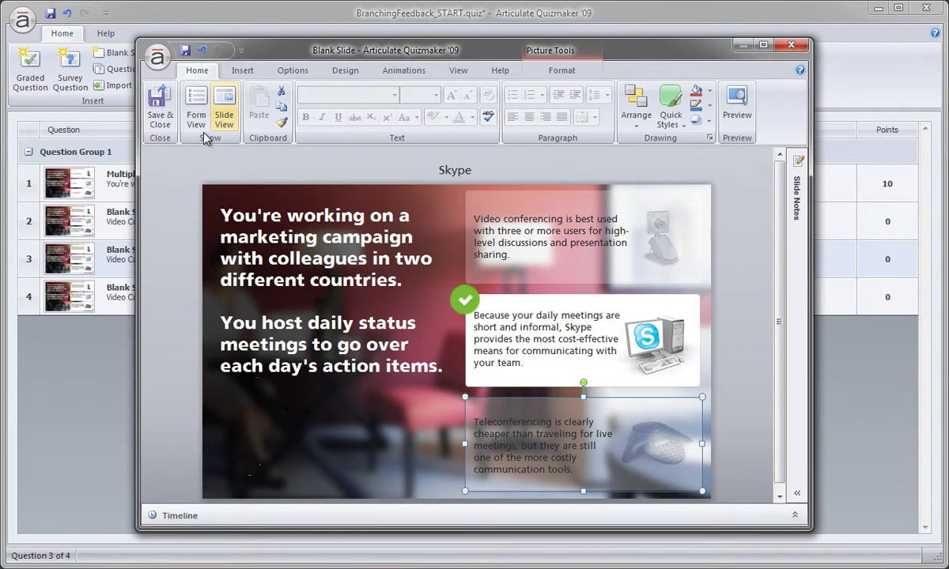
pyautogui.click(159, 111)
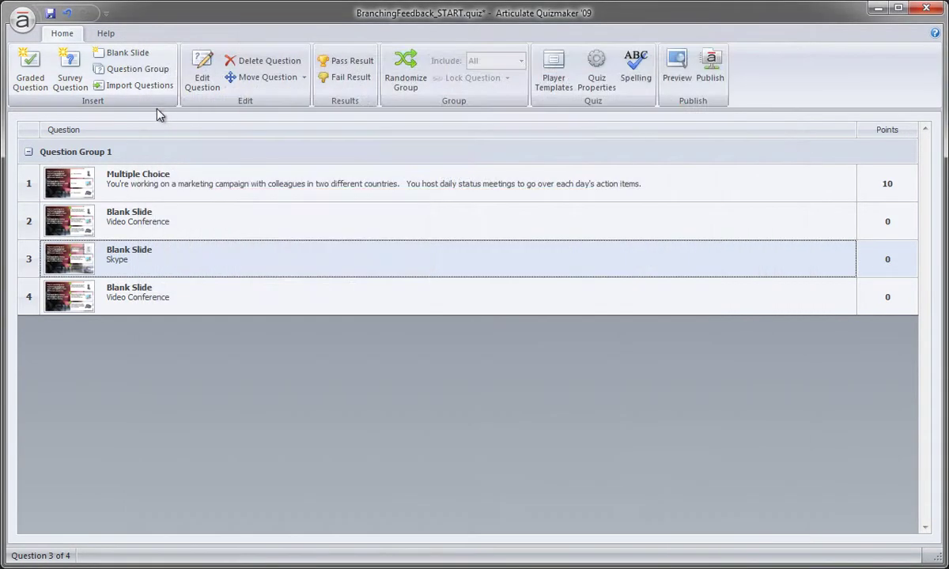
# - Open the fourth slide for editing and change its title to "Teleconference"
pyautogui.doubleClick(75, 298)
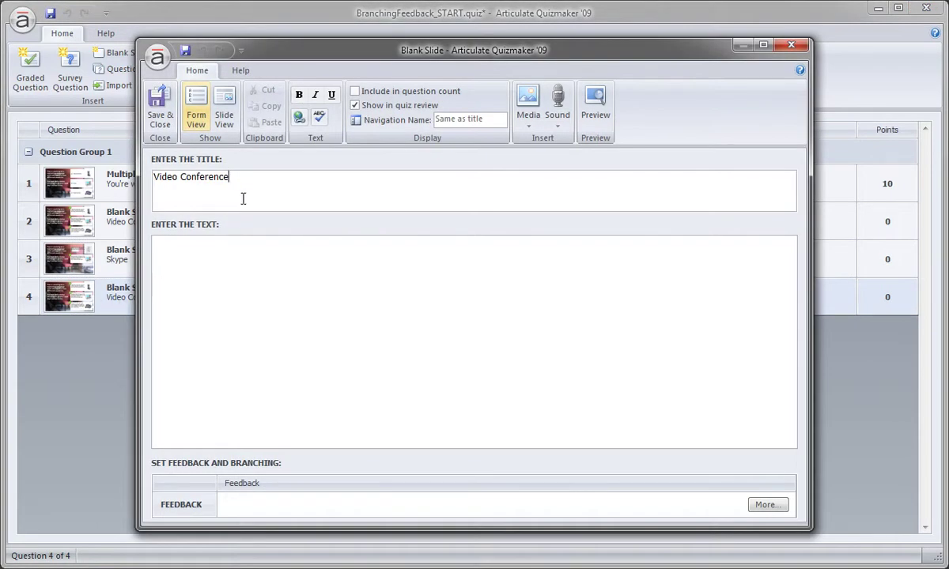
pyautogui.moveTo(231, 177); pyautogui.dragTo(138, 179)
pyautogui.write('Tel')
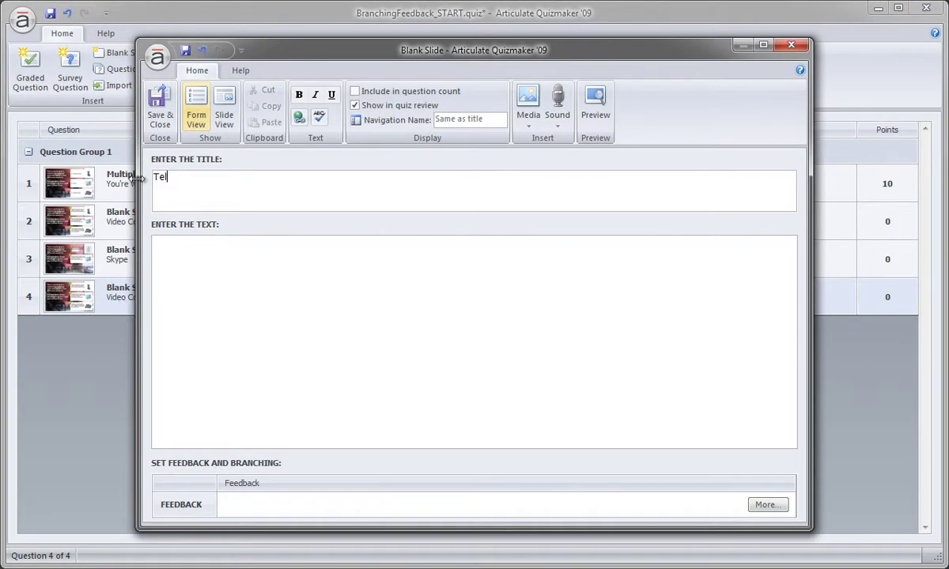
pyautogui.write('econference')
# - In the slide layout, replace the check mark beside the teleconferencing answer with the Feedback-Incorrect image
pyautogui.click(222, 102)
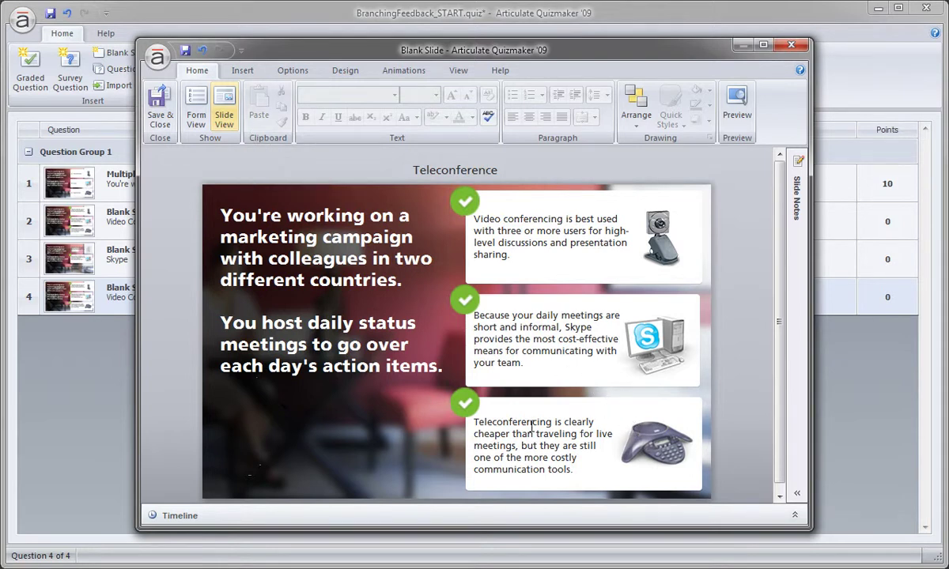
pyautogui.rightClick(466, 404)
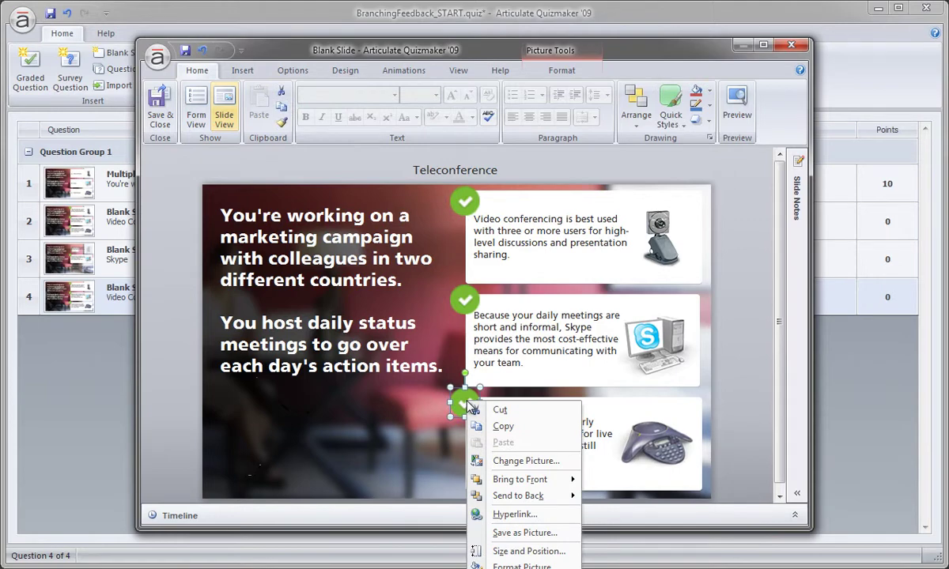
pyautogui.click(534, 465)
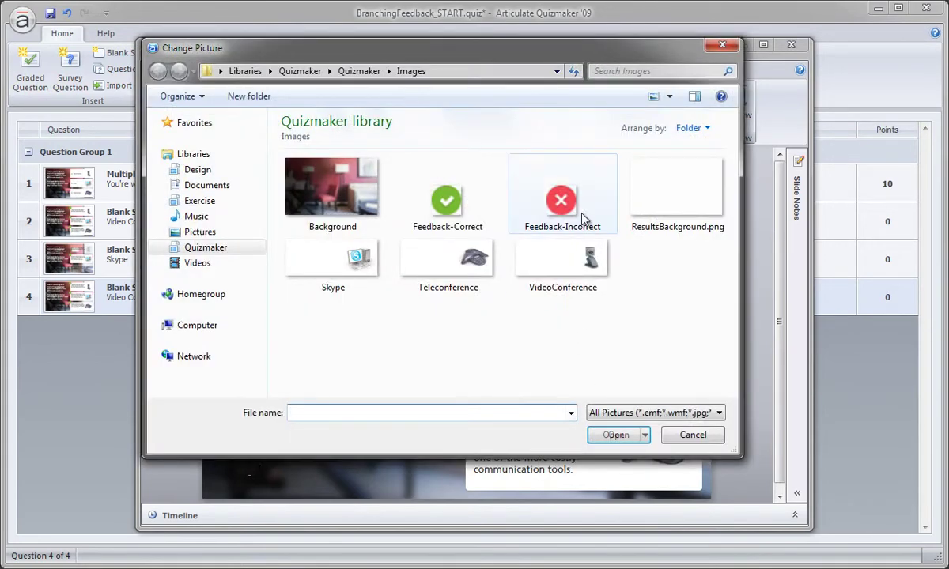
pyautogui.click(577, 209)
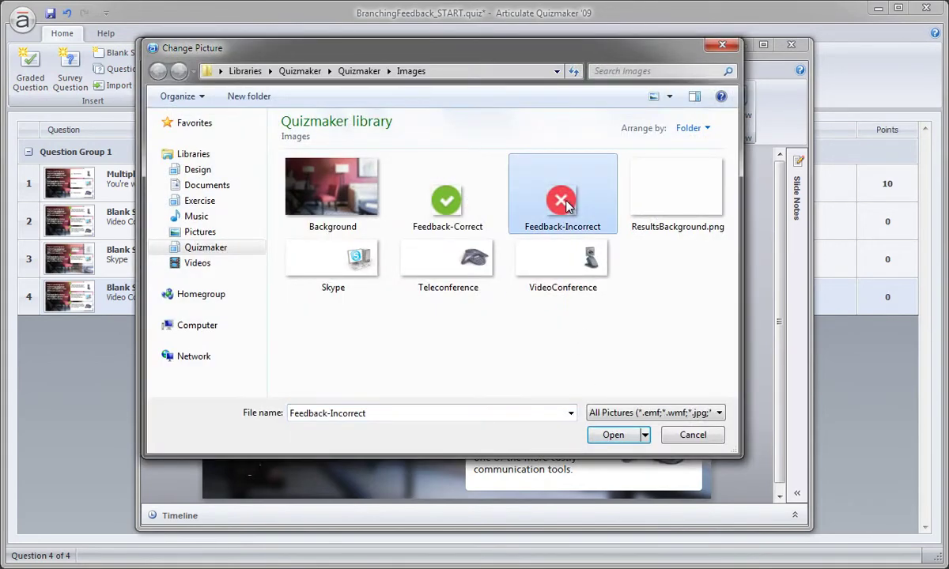
pyautogui.click(614, 435)
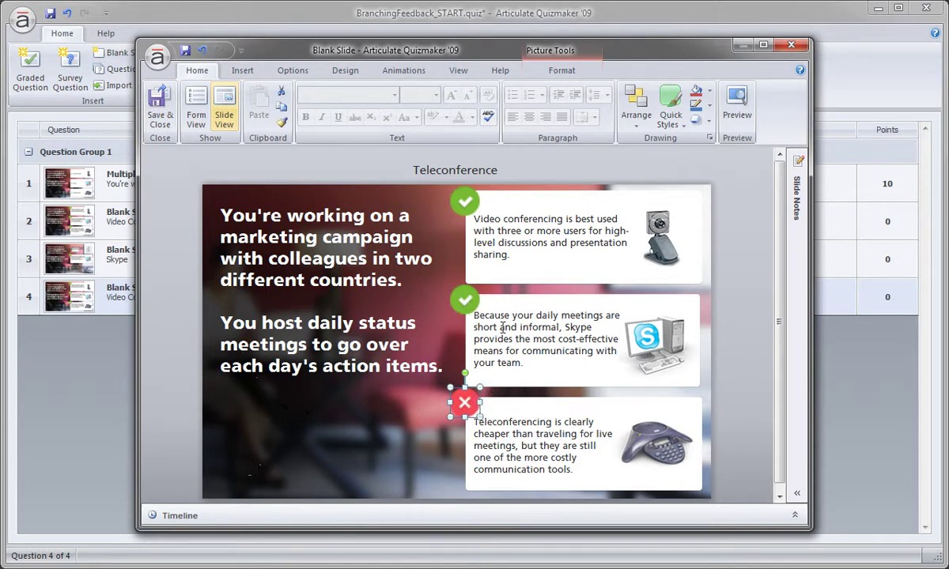
# - On the Teleconference slide, set the video conferencing answer's picture to 75% transparency and delete the check mark beside it
pyautogui.click(527, 277)
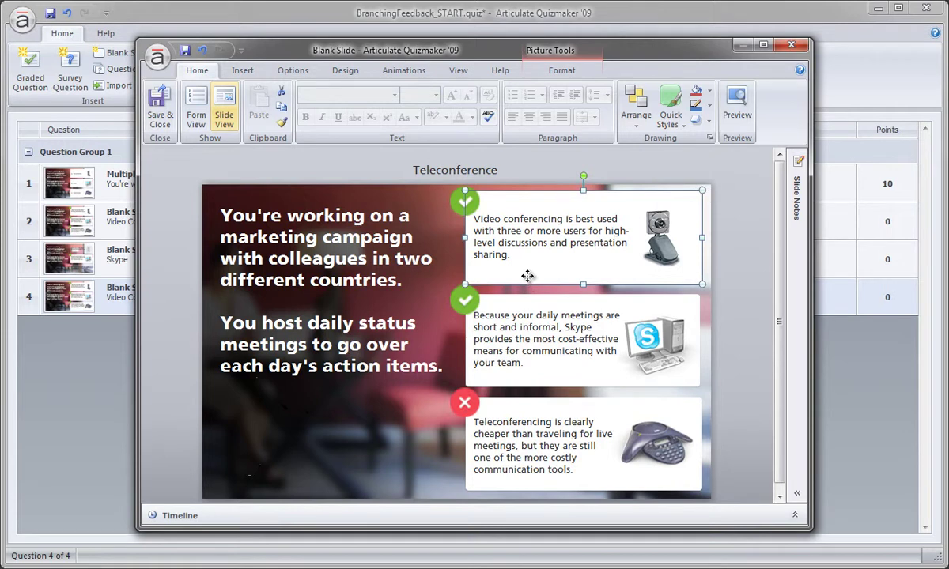
pyautogui.rightClick(527, 276)
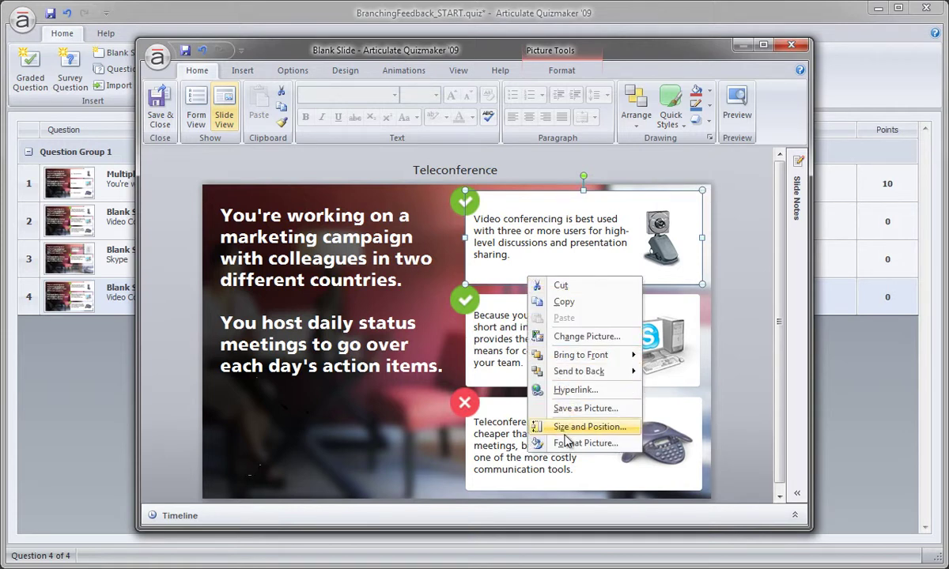
pyautogui.click(570, 443)
pyautogui.doubleClick(593, 275)
pyautogui.write('75')
pyautogui.press('Tab')
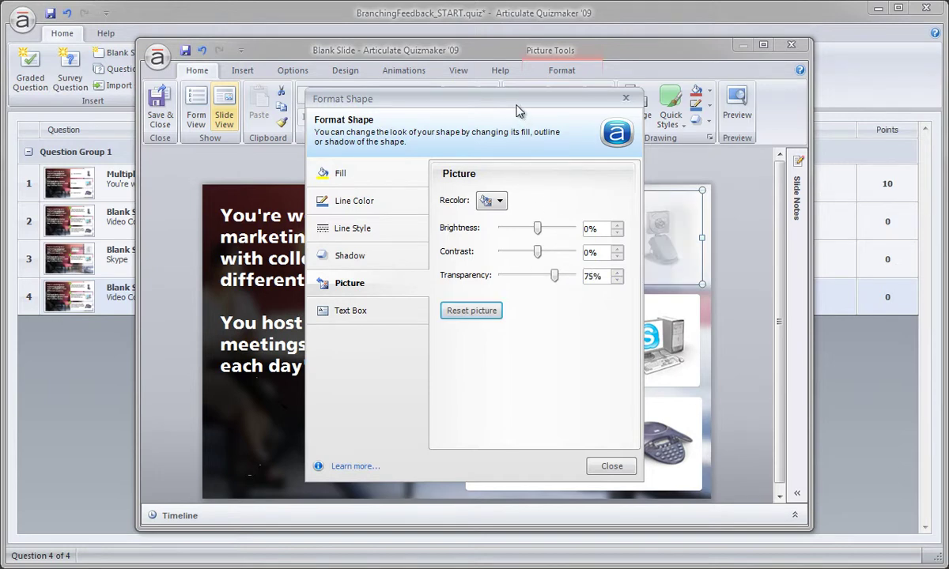
pyautogui.moveTo(512, 102); pyautogui.dragTo(322, 101)
pyautogui.click(419, 465)
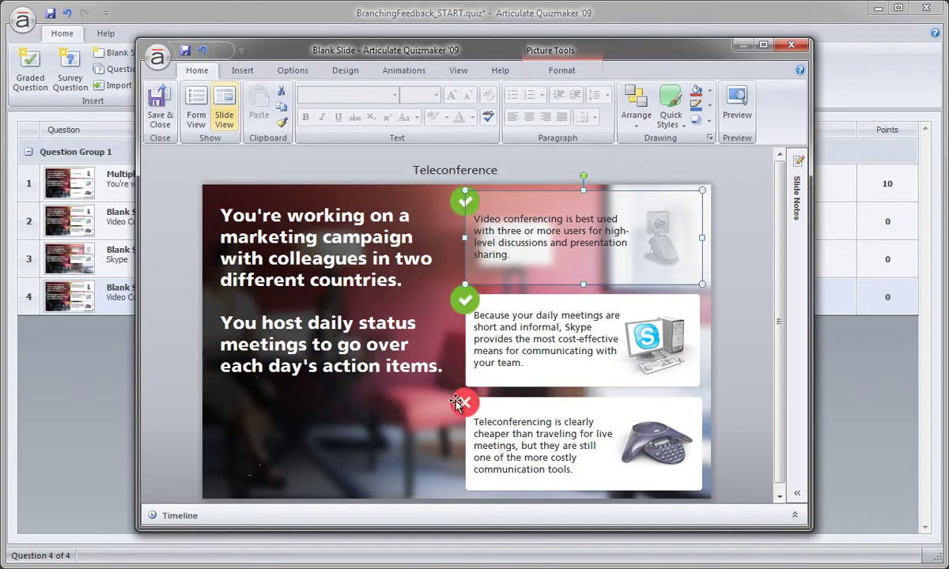
pyautogui.click(463, 206)
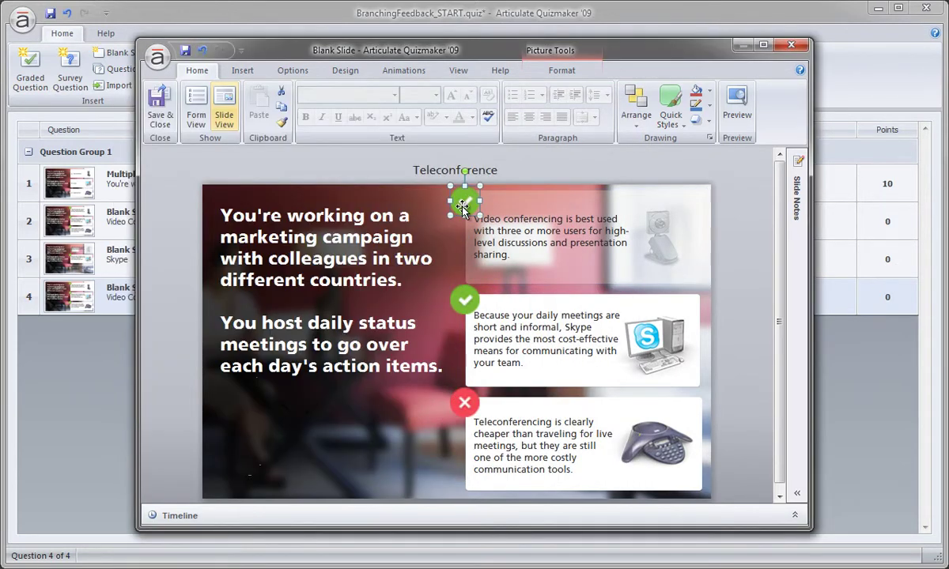
pyautogui.press('Delete')
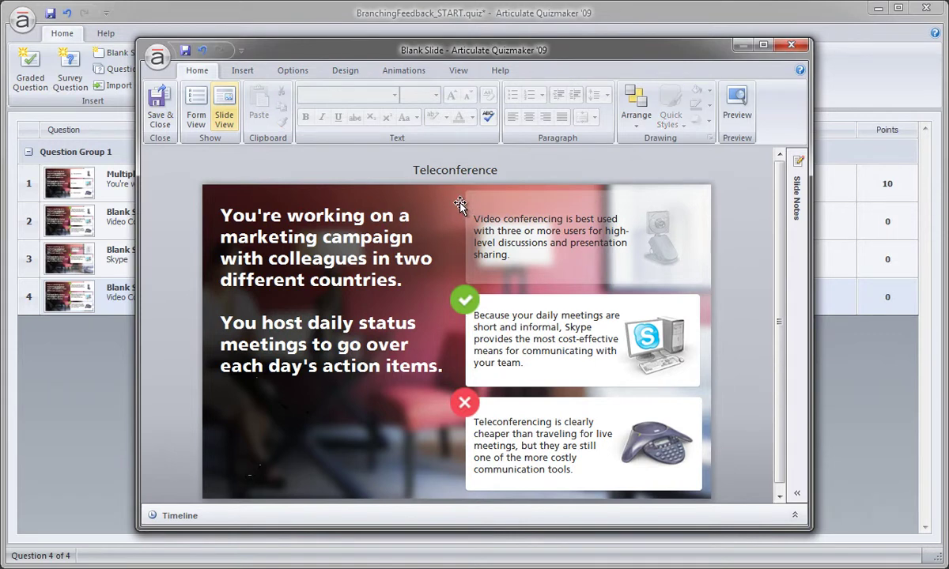
# - Save and close the Teleconference slide and open the Video Conference slide in its slide layout
pyautogui.click(161, 109)
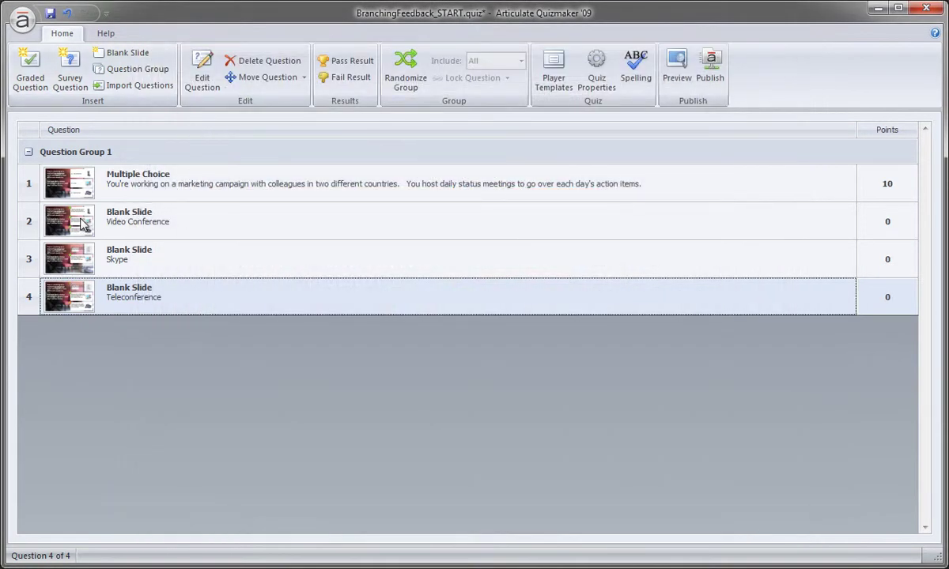
pyautogui.doubleClick(83, 224)
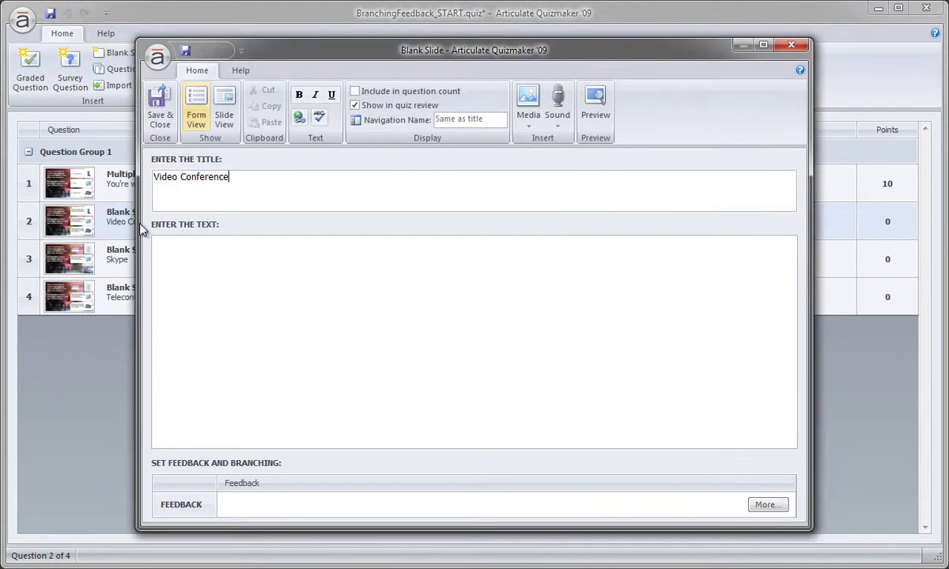
pyautogui.click(224, 117)
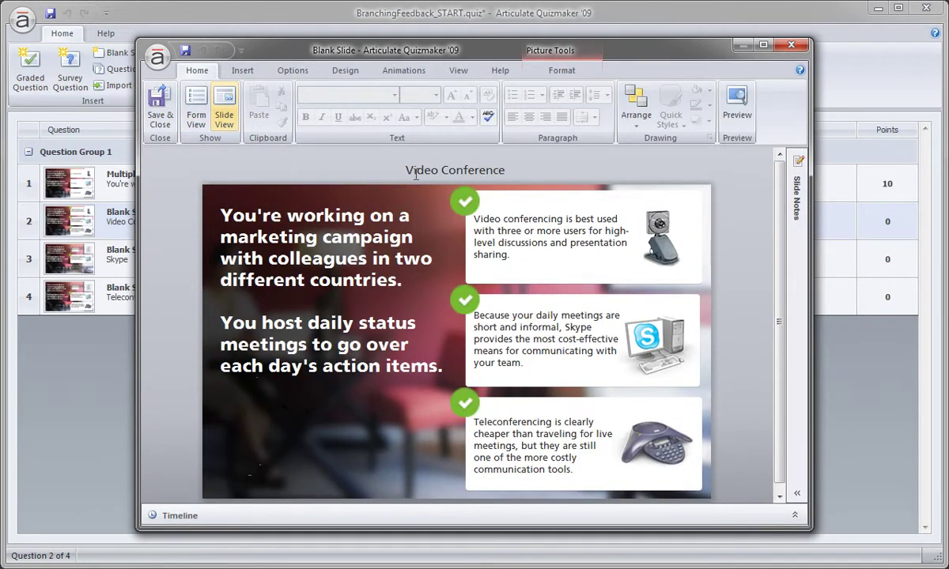
# - Replace the check mark beside the video conferencing answer with the Feedback-Incorrect image
pyautogui.click(467, 201)
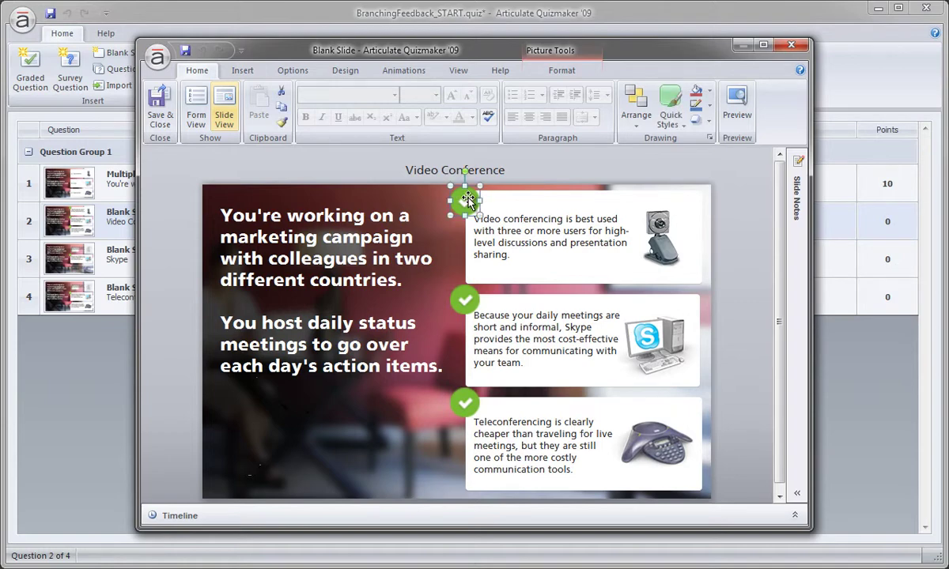
pyautogui.rightClick(468, 201)
pyautogui.click(518, 261)
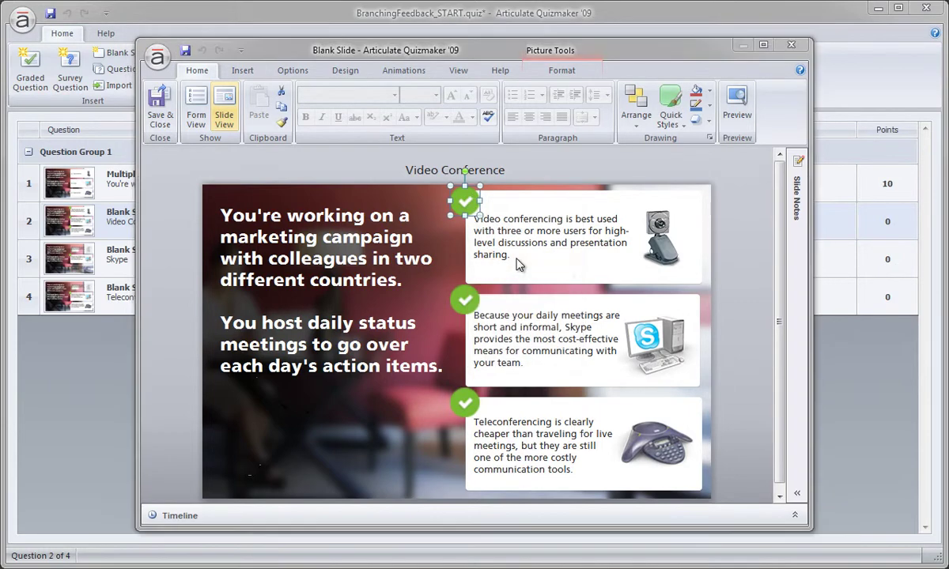
pyautogui.doubleClick(556, 200)
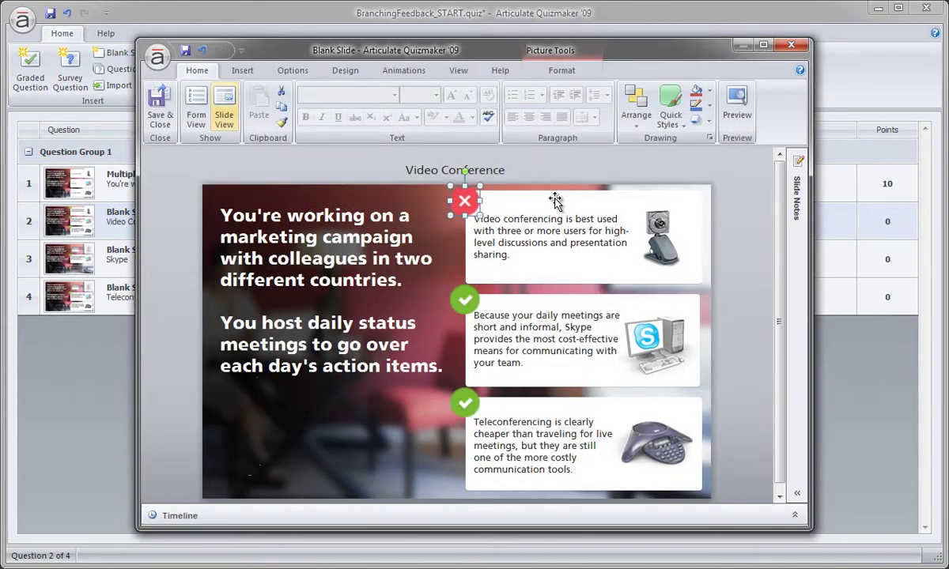
# - Set the teleconferencing answer's picture to 75% transparency on the Video Conference slide
pyautogui.click(500, 407)
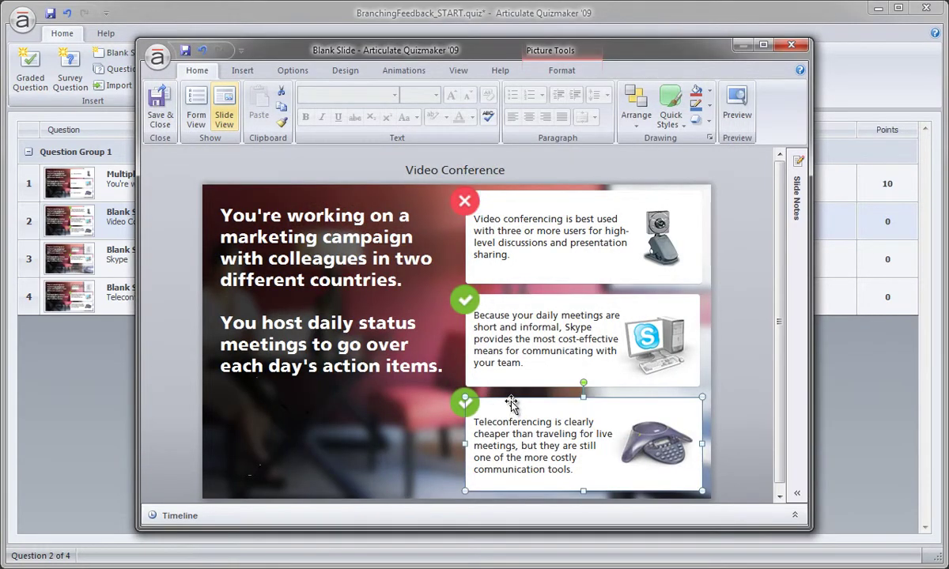
pyautogui.rightClick(511, 403)
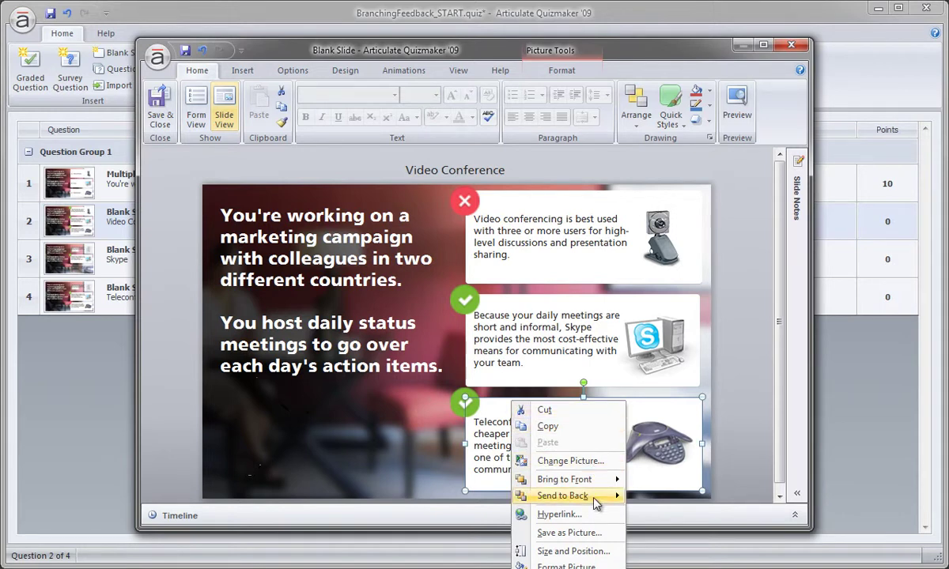
pyautogui.click(566, 566)
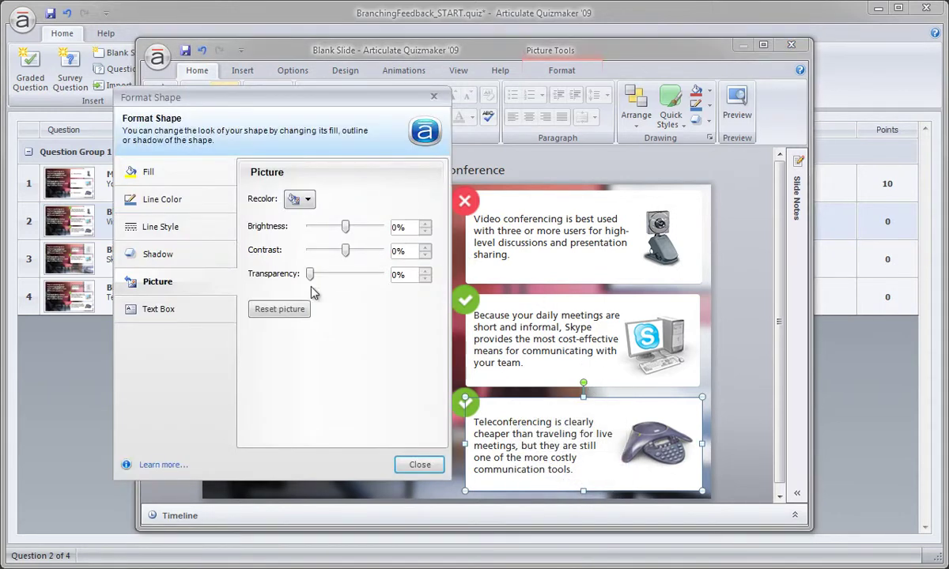
pyautogui.click(399, 275)
pyautogui.write('75')
pyautogui.press('Tab')
pyautogui.click(411, 465)
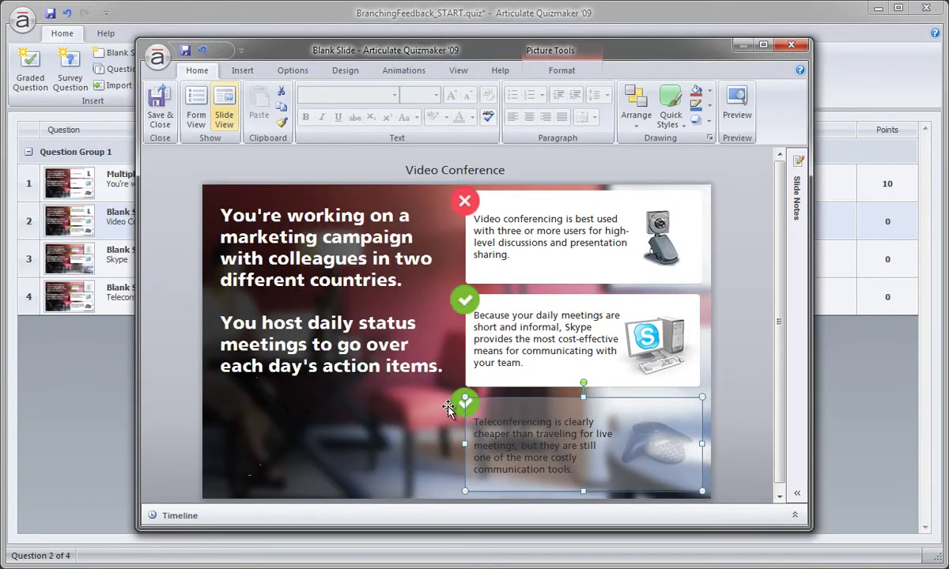
# - Delete the check mark beside the teleconferencing answer, and save and close the Video Conference slide
pyautogui.click(451, 404)
pyautogui.press('Delete')
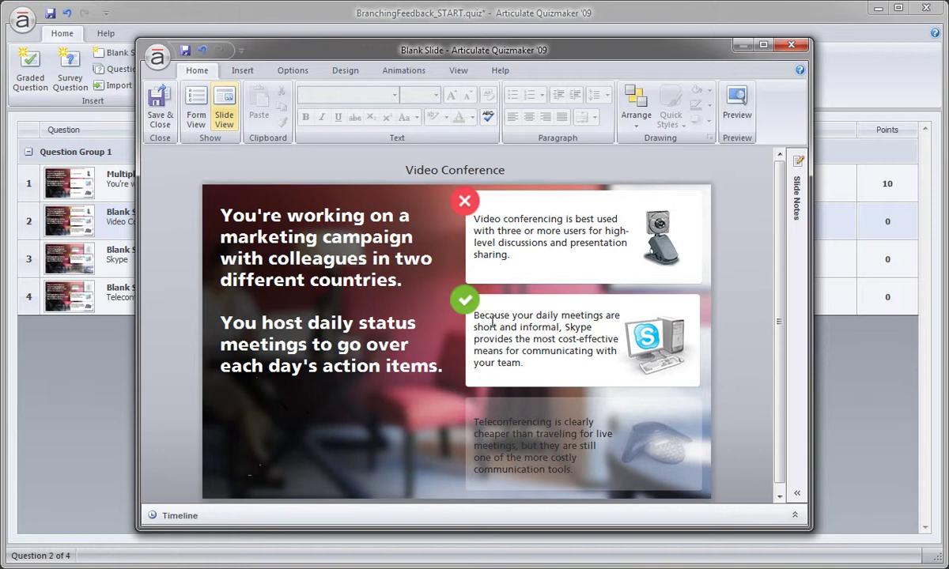
pyautogui.click(162, 113)
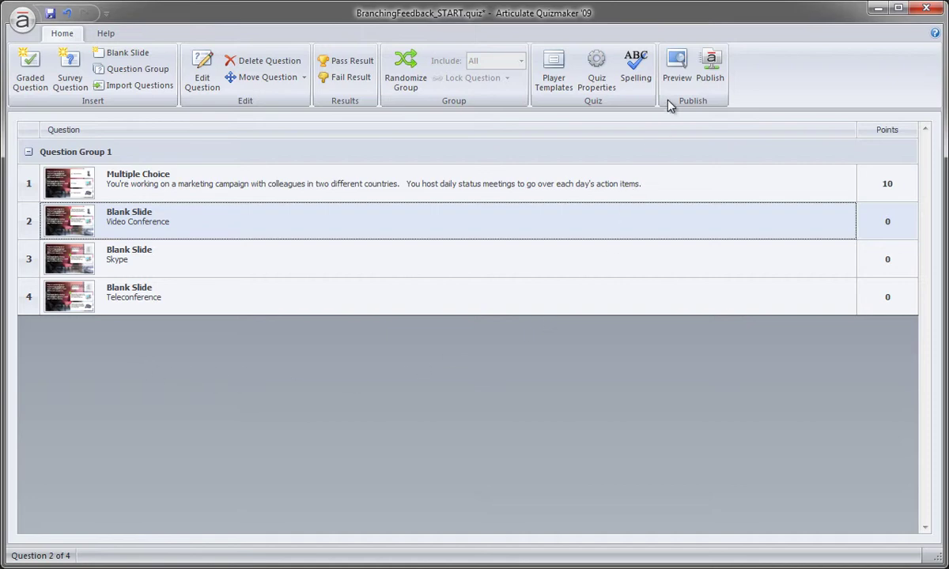
# - Preview the quiz, submit Skype as the answer, and advance through the feedback slides to check their order
pyautogui.click(675, 68)
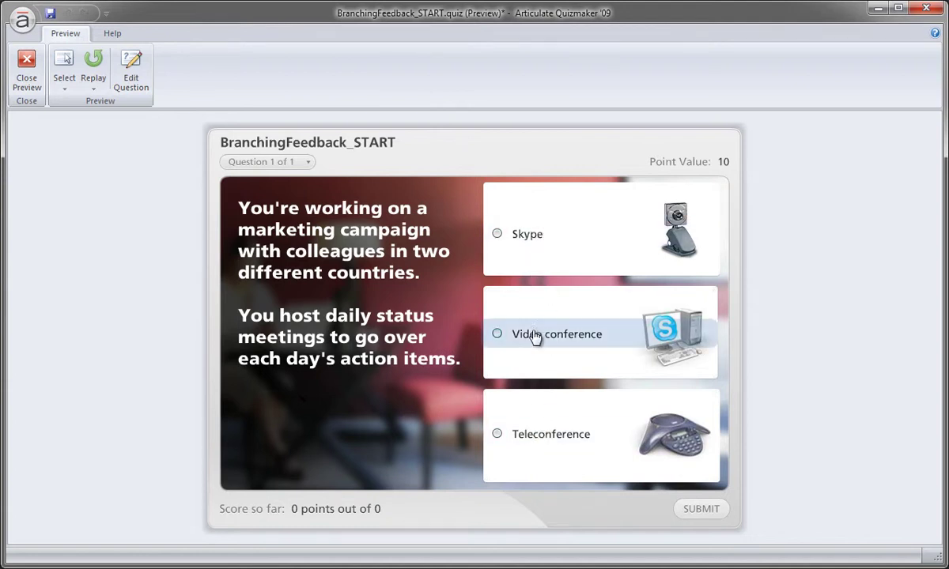
pyautogui.click(533, 244)
pyautogui.click(702, 516)
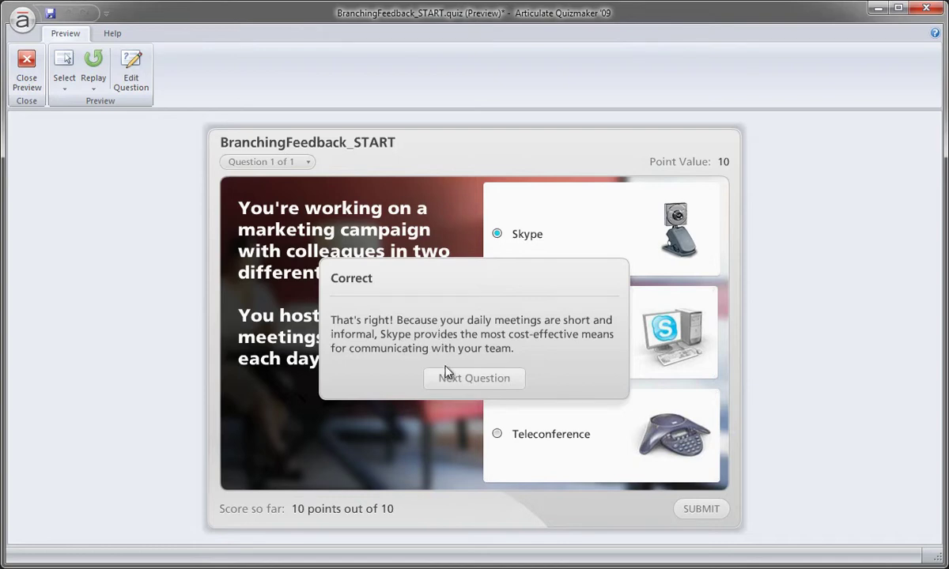
pyautogui.click(433, 379)
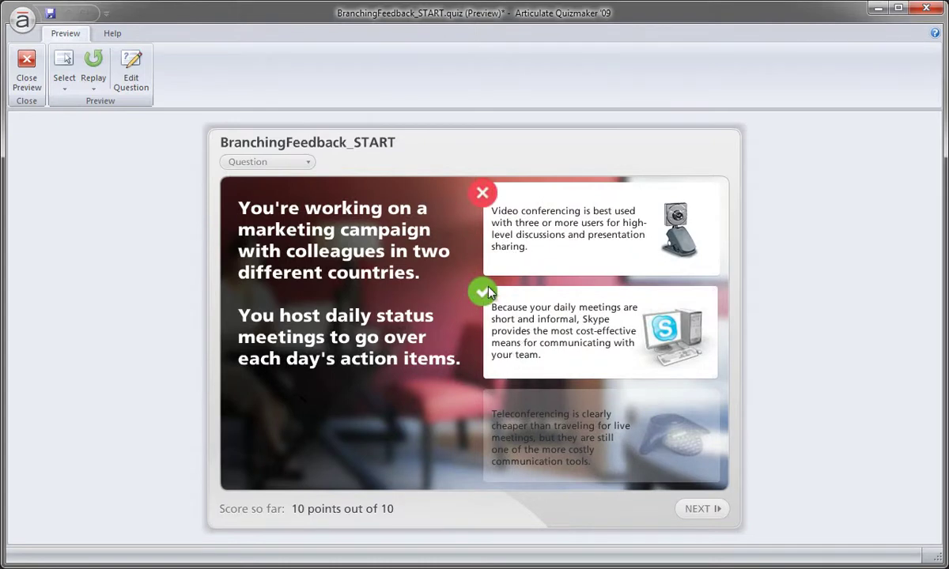
pyautogui.click(698, 510)
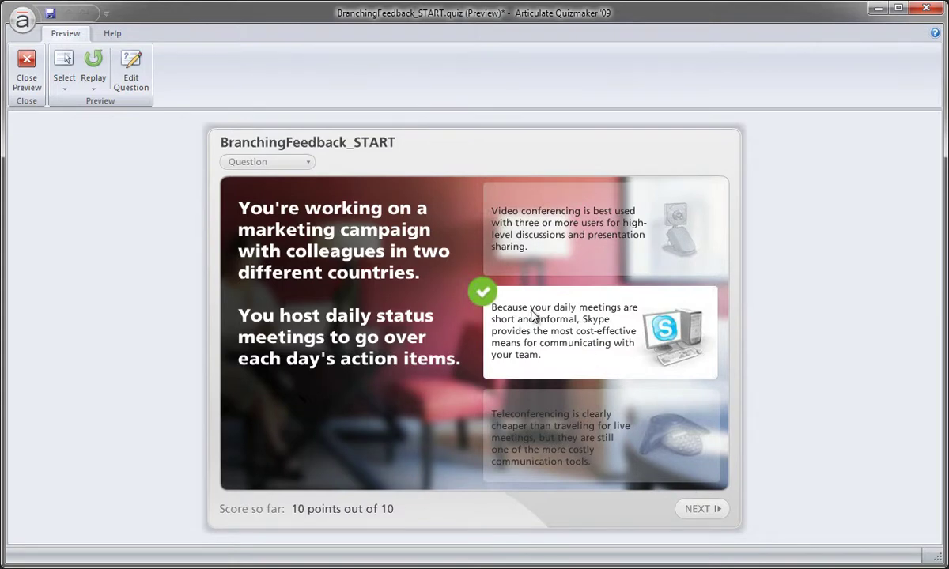